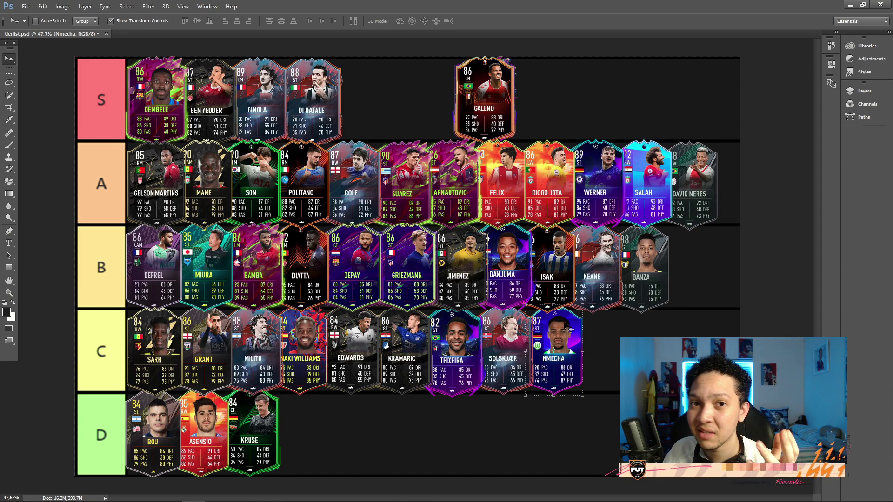
# Move the Galeno card to the end of the C row, directly after Nmecha
pyautogui.keyDown('ctrl'); pyautogui.click(502, 83); pyautogui.keyUp('ctrl')
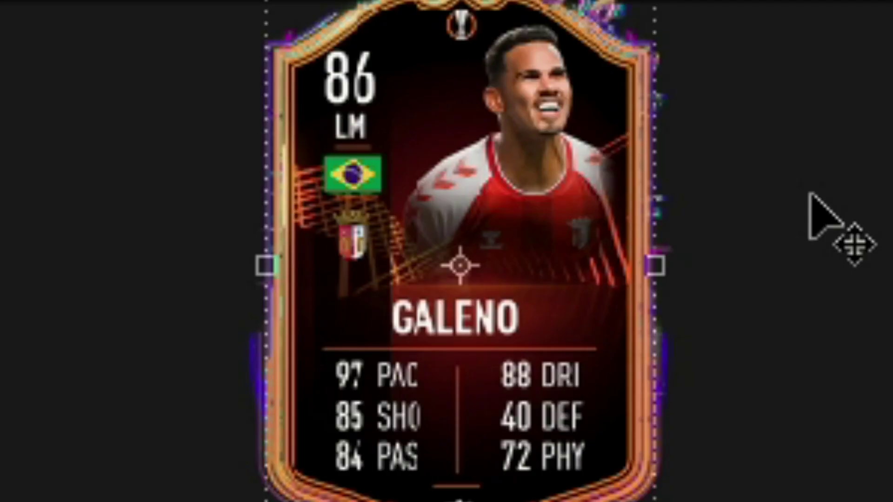
pyautogui.moveTo(530, 141); pyautogui.dragTo(0, 200)
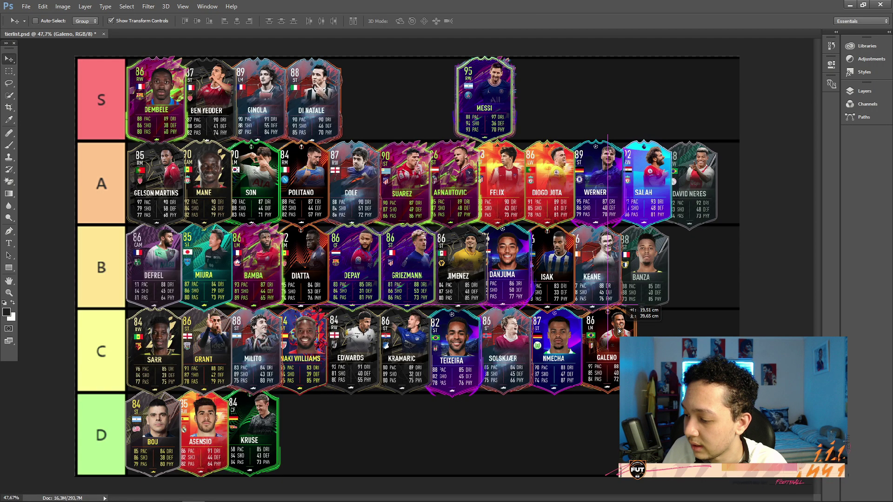
pyautogui.moveTo(619, 331); pyautogui.dragTo(623, 327)
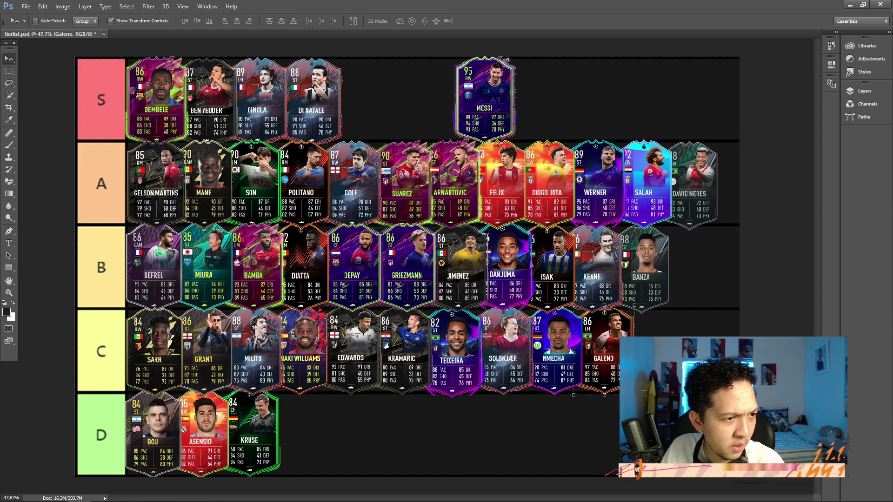
# Place the Messi card after Di Natale in the S row, followed by the Ronaldo card
pyautogui.keyDown('ctrl'); pyautogui.click(491, 96); pyautogui.keyUp('ctrl')
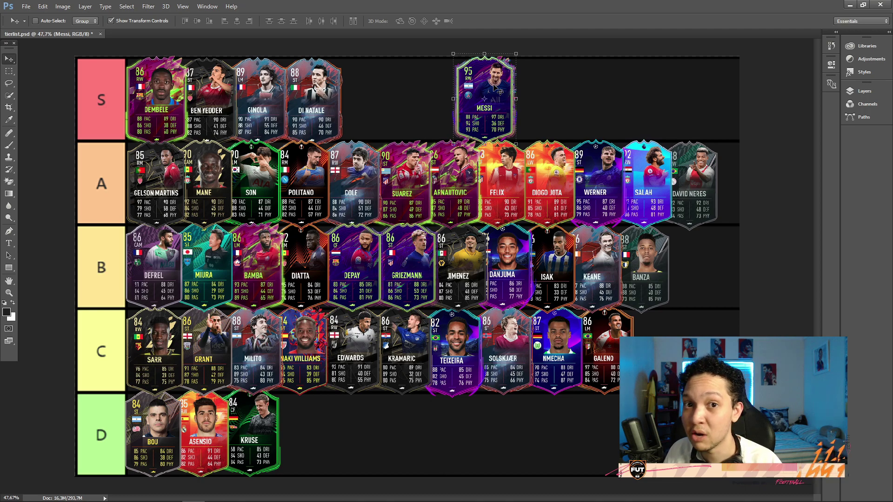
pyautogui.click(500, 88)
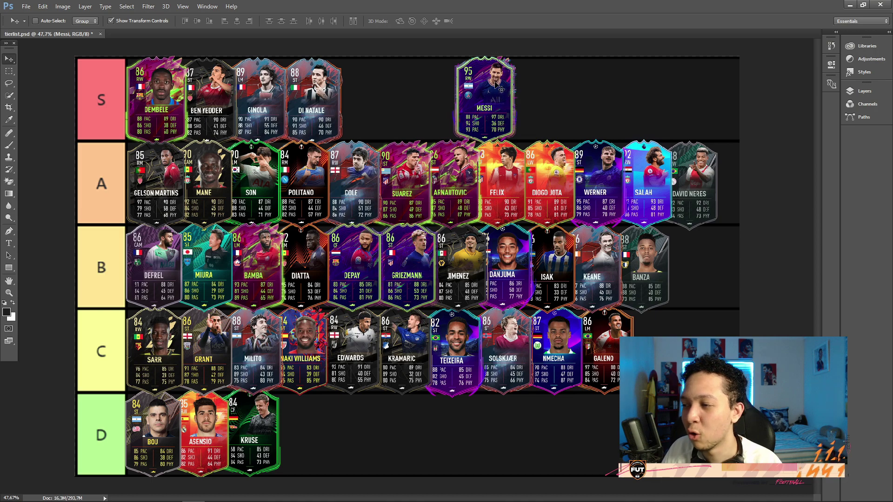
pyautogui.moveTo(500, 88); pyautogui.dragTo(374, 86)
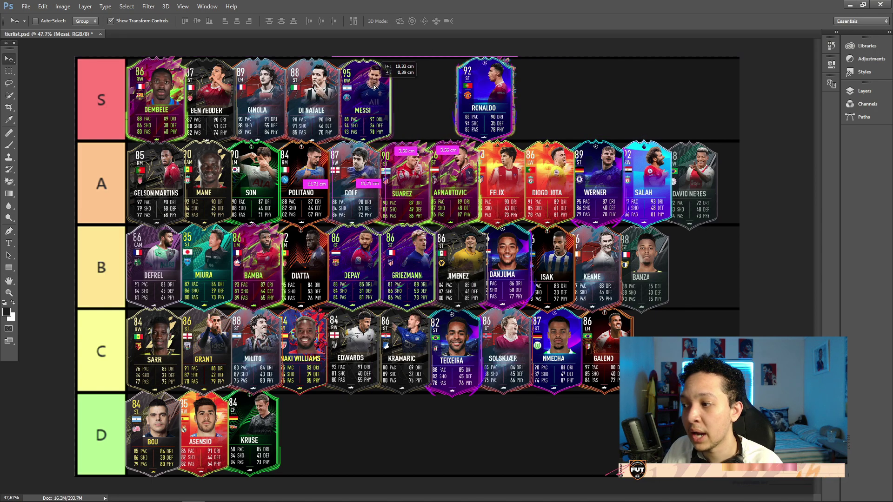
pyautogui.keyDown('ctrl'); pyautogui.click(499, 82); pyautogui.keyUp('ctrl')
pyautogui.moveTo(499, 82); pyautogui.dragTo(425, 85)
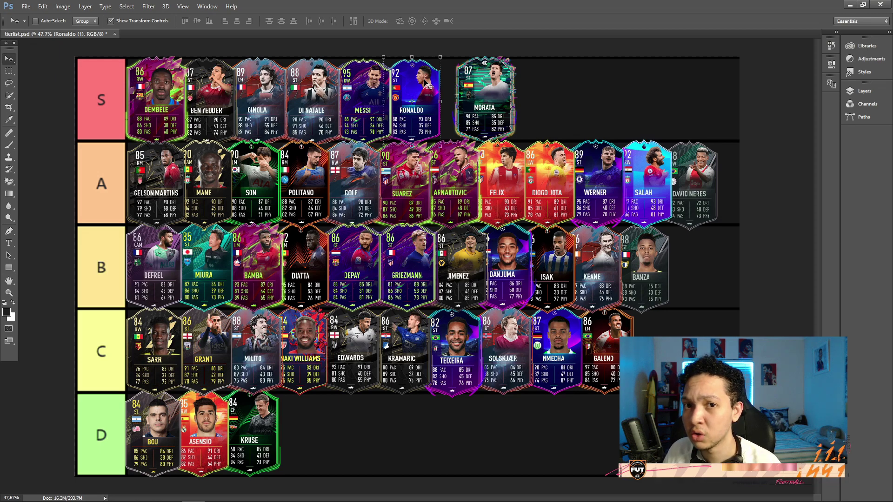
# Move the Morata card after Kruse in the D row and the Fekir card after Ronaldo in the S row
pyautogui.keyDown('ctrl'); pyautogui.click(500, 81); pyautogui.keyUp('ctrl')
pyautogui.moveTo(501, 81); pyautogui.dragTo(313, 411)
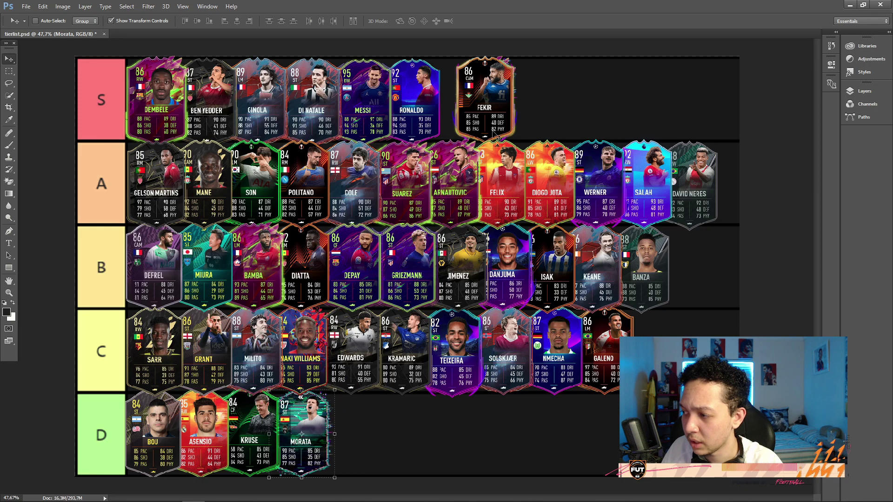
pyautogui.keyDown('ctrl'); pyautogui.click(493, 95); pyautogui.keyUp('ctrl')
pyautogui.moveTo(492, 95); pyautogui.dragTo(466, 86)
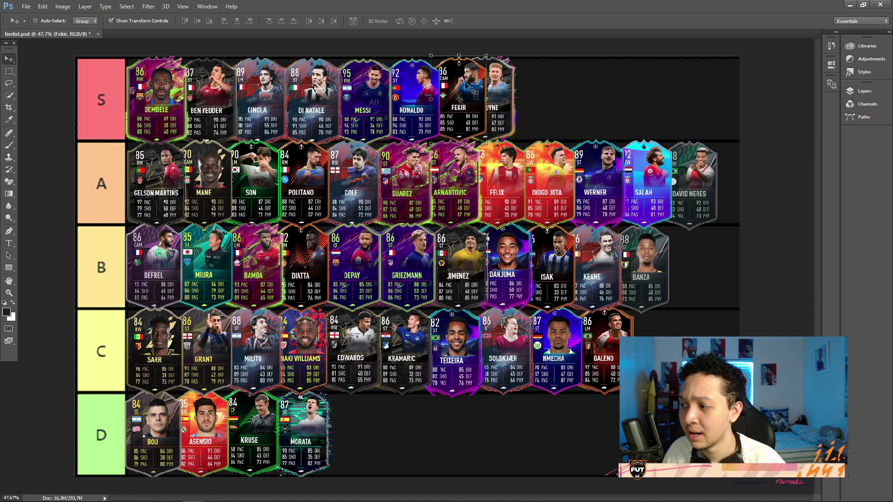
# Move the De Bruyne card to the end of the A row, after David Neres
pyautogui.moveTo(500, 93); pyautogui.dragTo(468, 429)
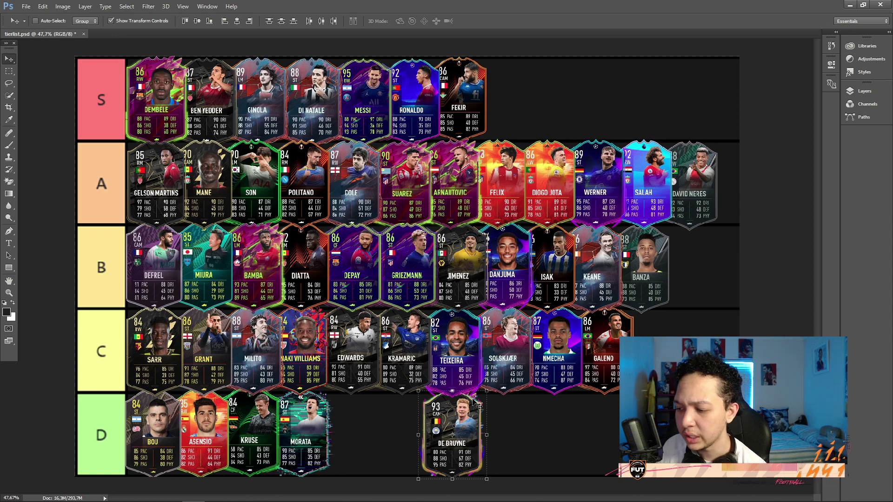
pyautogui.press('ctrl')
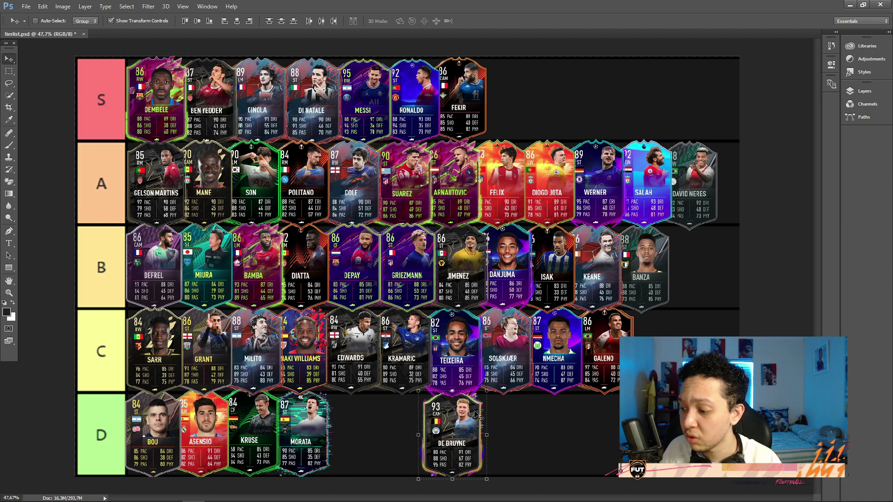
pyautogui.moveTo(464, 412); pyautogui.dragTo(750, 160)
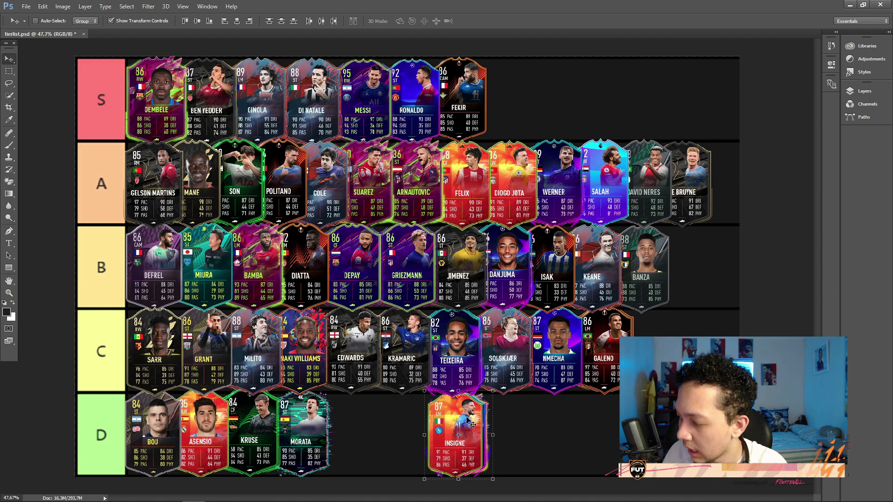
# Place the Insigne card after De Bruyne in the A row and the Haller card after Banza in the B row
pyautogui.moveTo(470, 422)
pyautogui.mouseDown()
pyautogui.moveTo(465, 410)
pyautogui.moveTo(468, 421)
pyautogui.mouseUp()
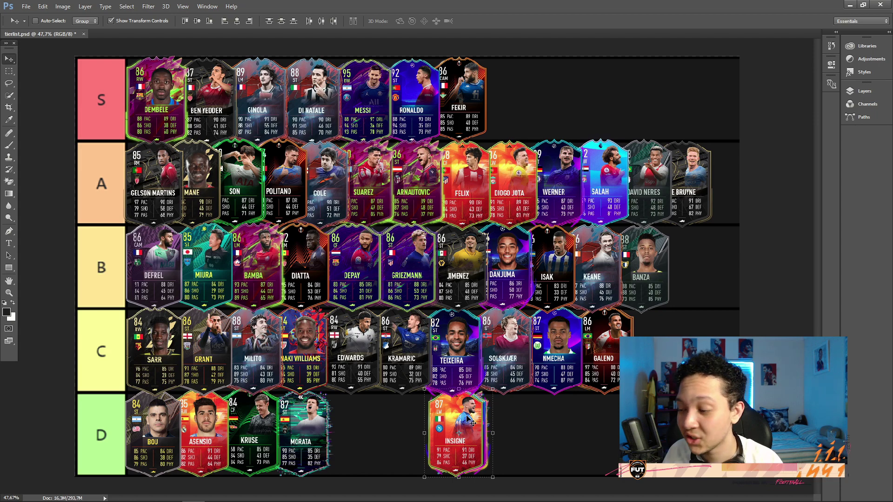
pyautogui.moveTo(461, 420); pyautogui.dragTo(721, 171)
pyautogui.press('ctrl')
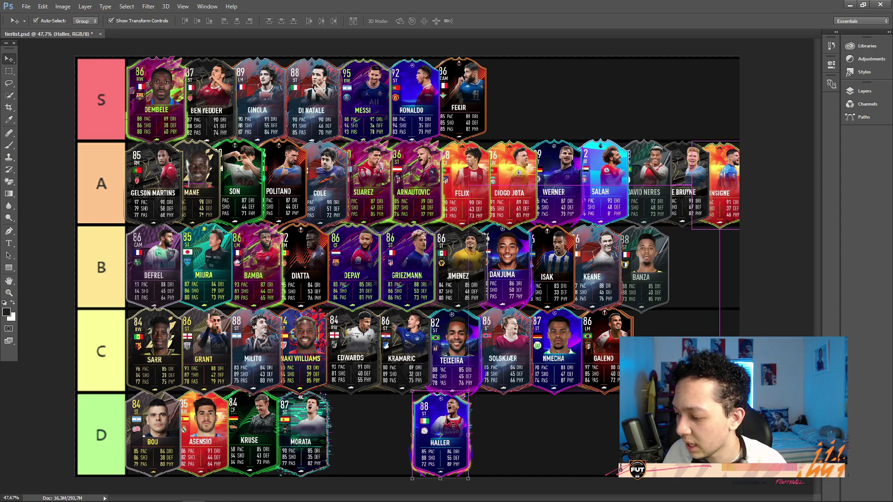
pyautogui.moveTo(452, 424); pyautogui.dragTo(692, 258)
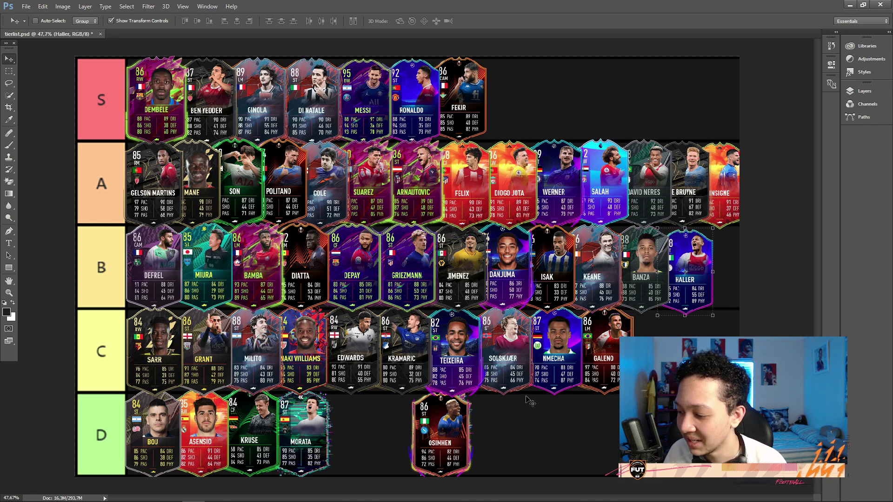
# Move the Osimhen card to the start of the A row, ahead of Gelson Martins and partly over the tier label
pyautogui.press('ctrl')
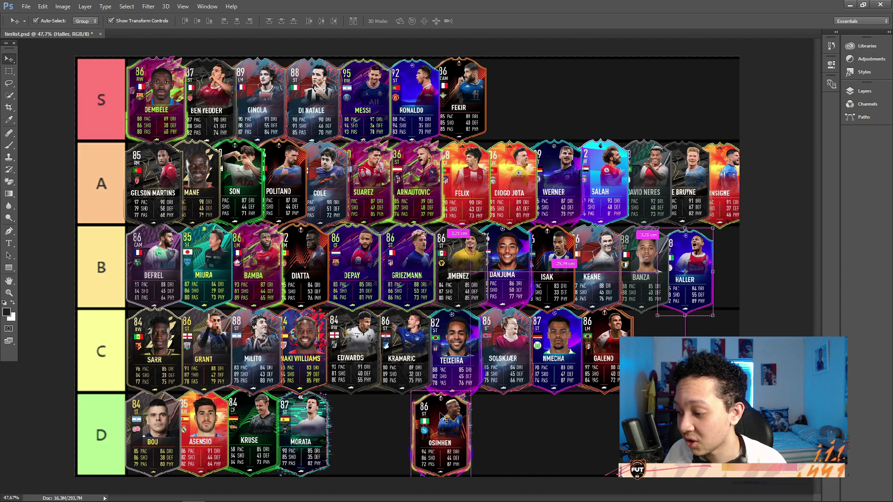
pyautogui.moveTo(446, 411); pyautogui.dragTo(72, 165)
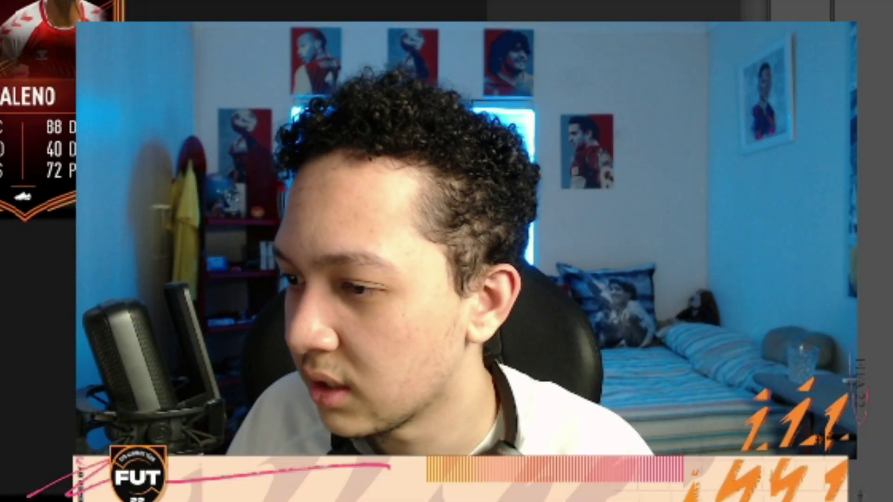
pyautogui.moveTo(72, 165); pyautogui.dragTo(124, 163)
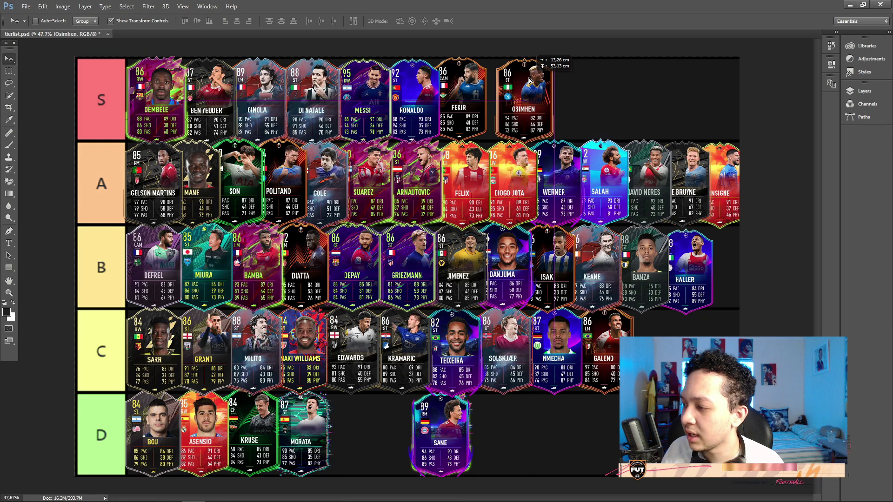
# Move the Sane card after Galeno in the C row and the Openda card to the start of the A row, slightly above Osimhen
pyautogui.keyDown('ctrl'); pyautogui.click(435, 464); pyautogui.keyUp('ctrl')
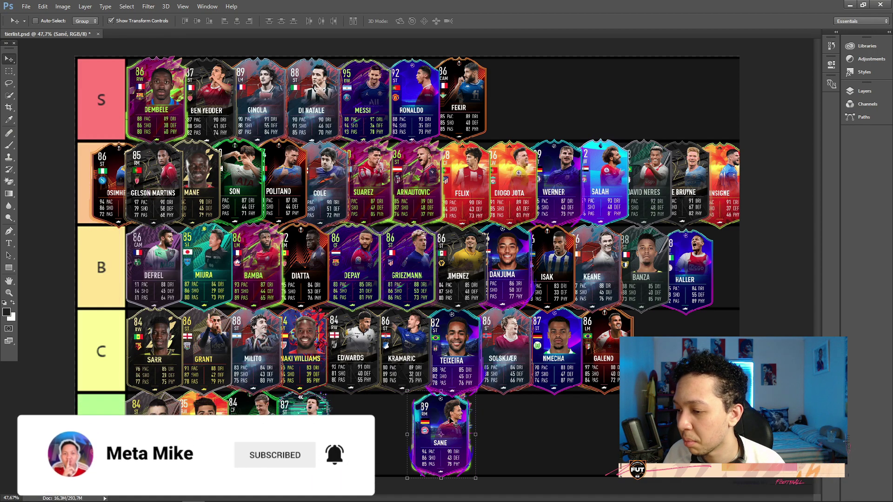
pyautogui.moveTo(454, 416); pyautogui.dragTo(662, 333)
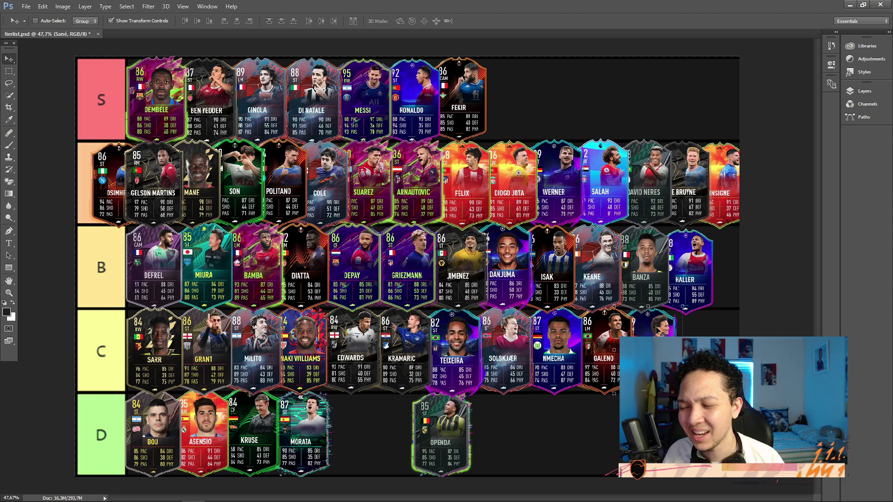
pyautogui.press('ctrl')
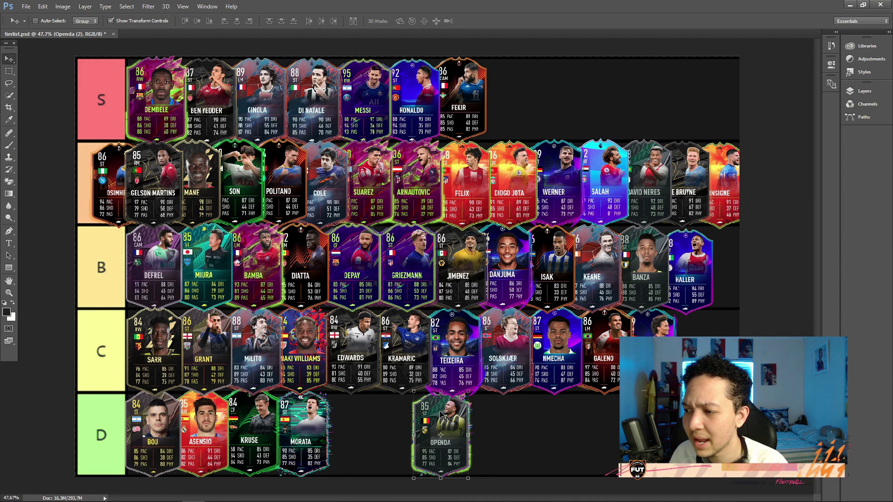
pyautogui.moveTo(444, 416); pyautogui.dragTo(117, 138)
# Place the Lewandowski card after Haller in the B row and the Benzema card after Fekir in the S row
pyautogui.keyDown('ctrl'); pyautogui.click(453, 413); pyautogui.keyUp('ctrl')
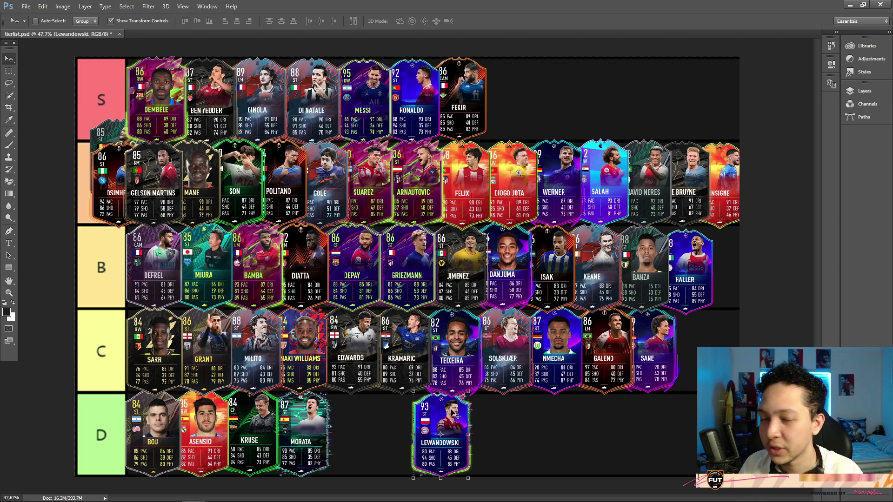
pyautogui.moveTo(452, 412); pyautogui.dragTo(515, 86)
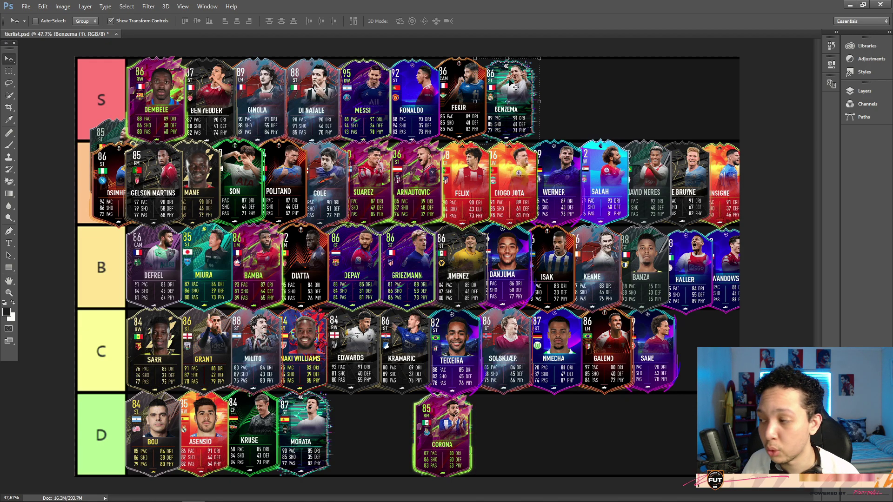
# Extend the S row after Benzema with the Corona, Neymar and Mbappe cards, in that order
pyautogui.keyDown('ctrl'); pyautogui.click(445, 416); pyautogui.keyUp('ctrl')
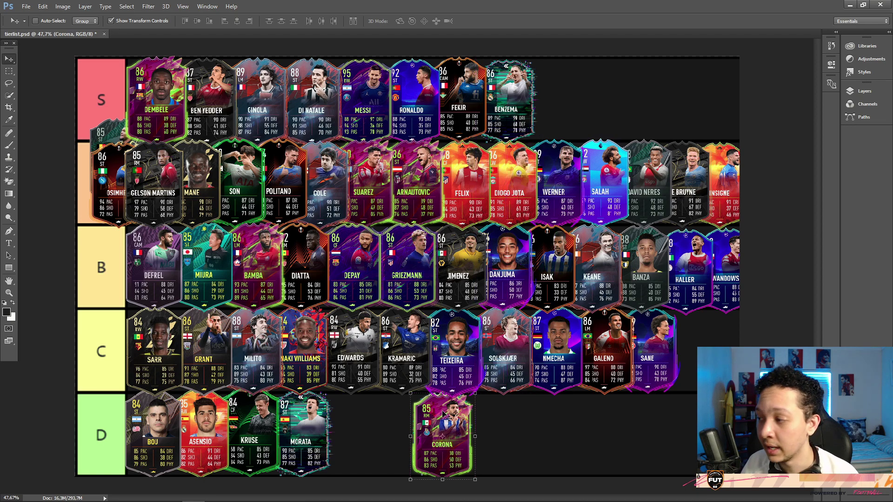
pyautogui.moveTo(445, 417); pyautogui.dragTo(558, 80)
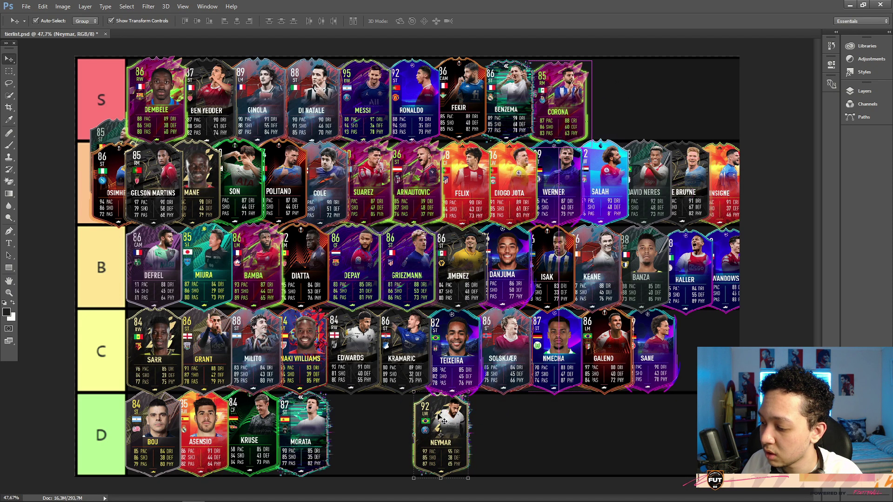
pyautogui.moveTo(445, 413); pyautogui.dragTo(610, 79)
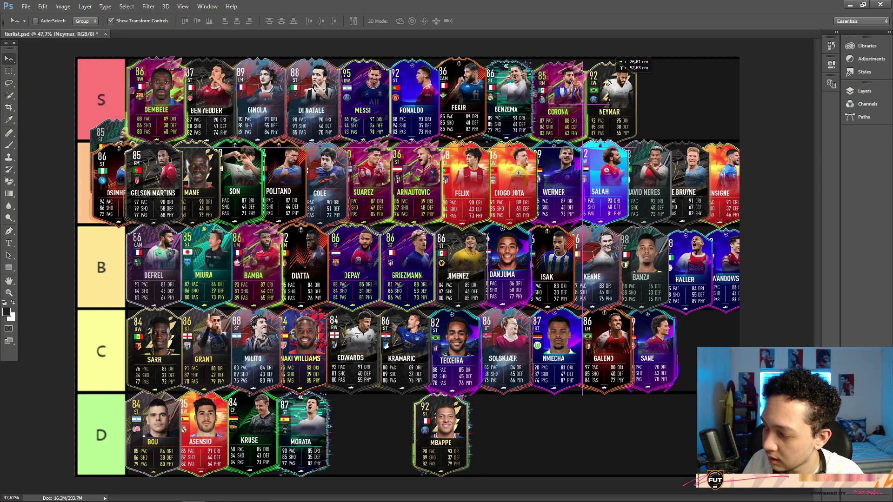
pyautogui.keyDown('ctrl'); pyautogui.click(442, 417); pyautogui.keyUp('ctrl')
pyautogui.moveTo(440, 417); pyautogui.dragTo(659, 85)
# Move the Mahrez card to the start of the B row, ahead of Defrel, and place the Antony card in the B row
pyautogui.keyDown('ctrl'); pyautogui.click(437, 415); pyautogui.keyUp('ctrl')
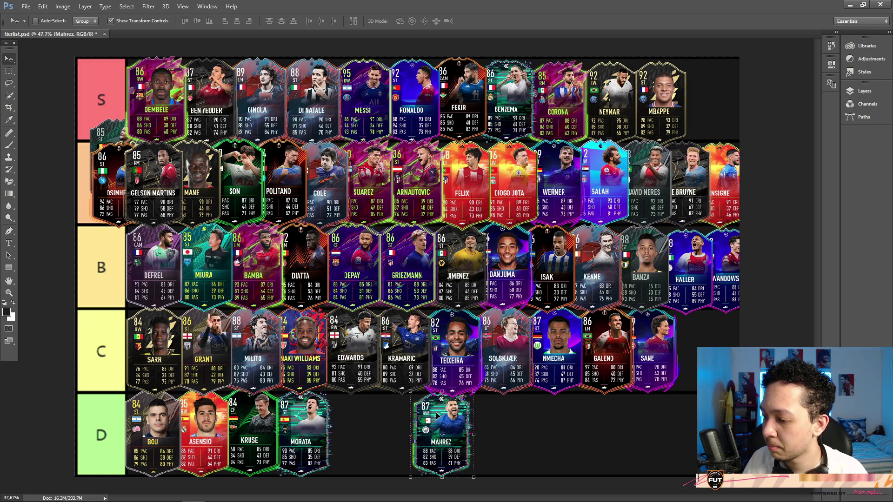
pyautogui.moveTo(437, 415); pyautogui.dragTo(134, 252)
pyautogui.moveTo(452, 420); pyautogui.dragTo(578, 251)
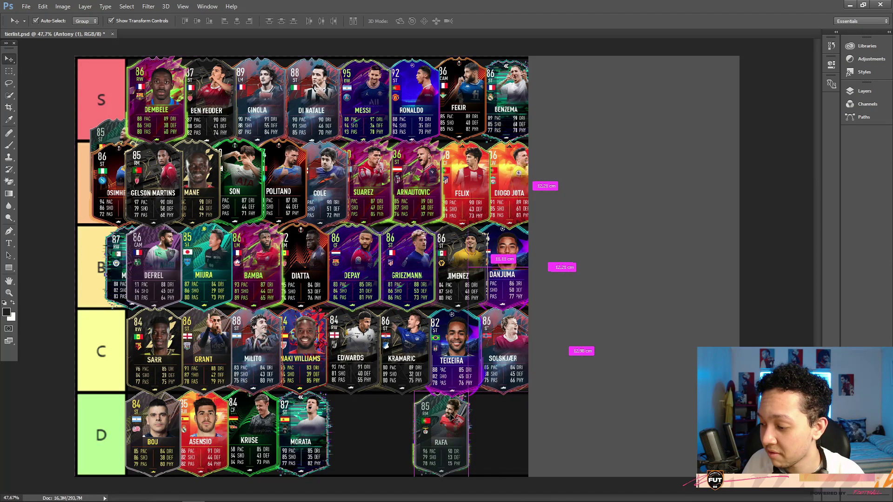
# Move the Rafa card after Sane in the C row and the Pedro card after Morata in the D row
pyautogui.keyDown('ctrl'); pyautogui.click(451, 434); pyautogui.keyUp('ctrl')
pyautogui.moveTo(451, 416); pyautogui.dragTo(704, 337)
pyautogui.moveTo(448, 423); pyautogui.dragTo(359, 419)
# Move the Antonio card to the end of the C row after Rafa and the Simeone card after Pedro in the D row
pyautogui.keyDown('ctrl'); pyautogui.click(446, 419); pyautogui.keyUp('ctrl')
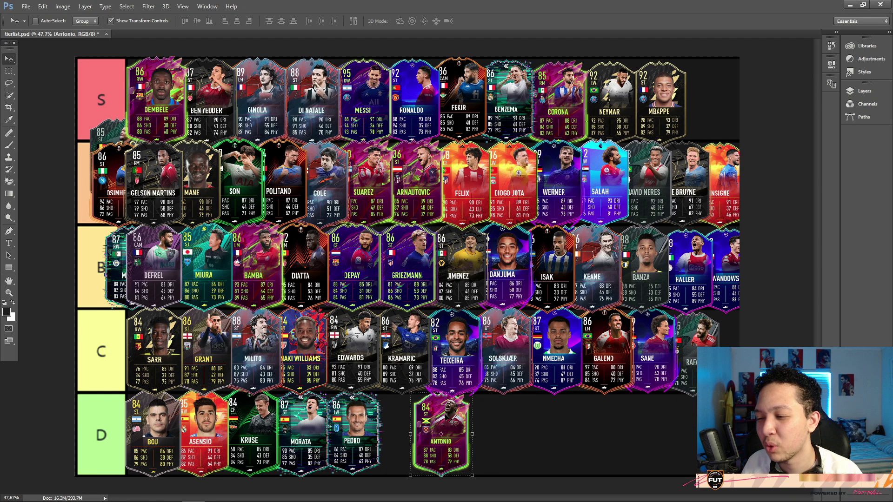
pyautogui.moveTo(450, 420); pyautogui.dragTo(737, 339)
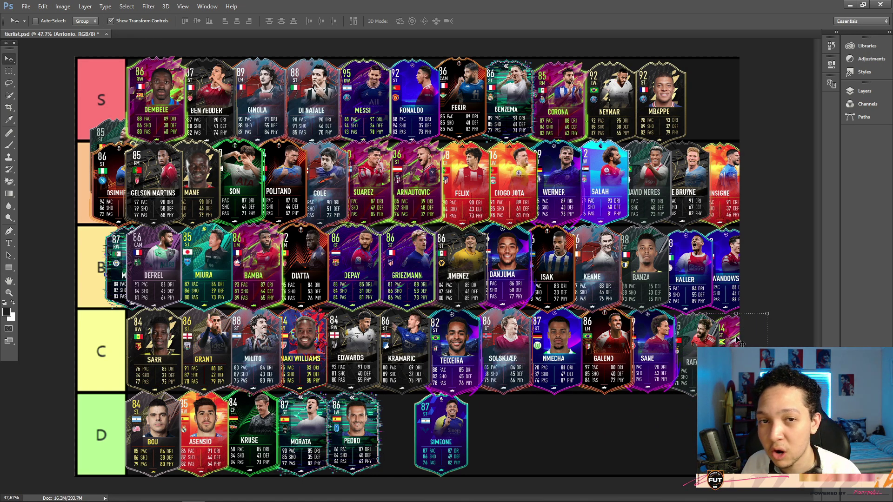
pyautogui.keyDown('ctrl'); pyautogui.click(442, 415); pyautogui.keyUp('ctrl')
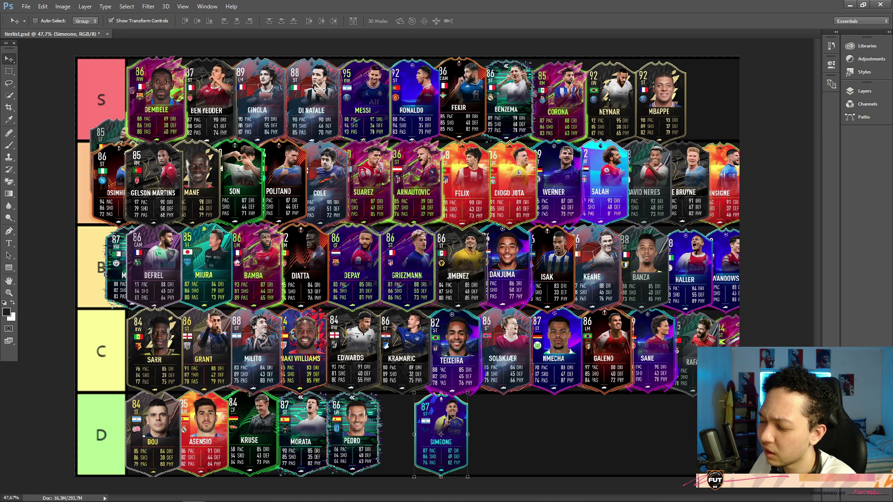
pyautogui.moveTo(454, 422); pyautogui.dragTo(403, 421)
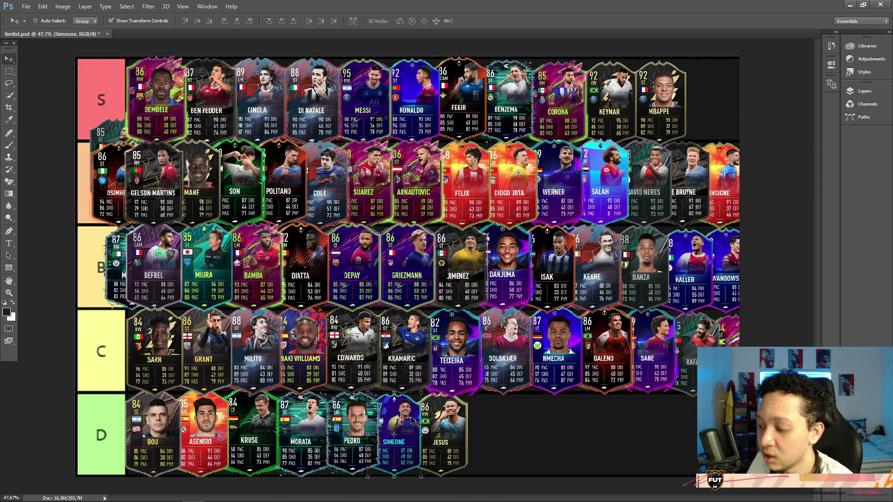
# Select the Jesus card beside Simeone in the D row and show the document's layer list
pyautogui.keyDown('ctrl'); pyautogui.click(449, 425); pyautogui.keyUp('ctrl')
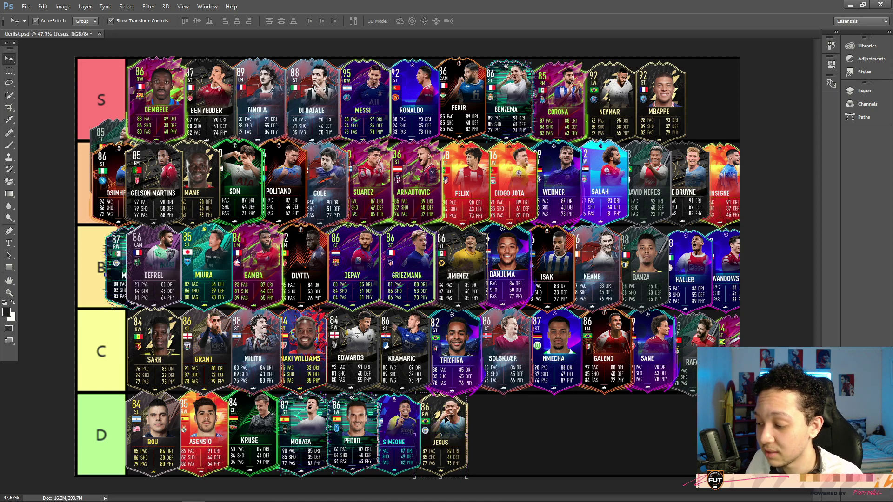
pyautogui.moveTo(445, 414)
pyautogui.mouseDown()
pyautogui.moveTo(444, 404)
pyautogui.moveTo(447, 413)
pyautogui.mouseUp()
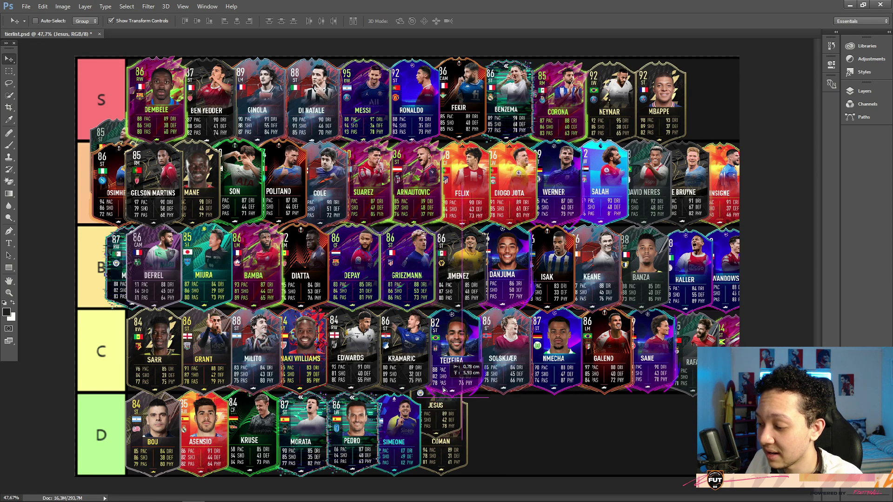
pyautogui.press('F7')
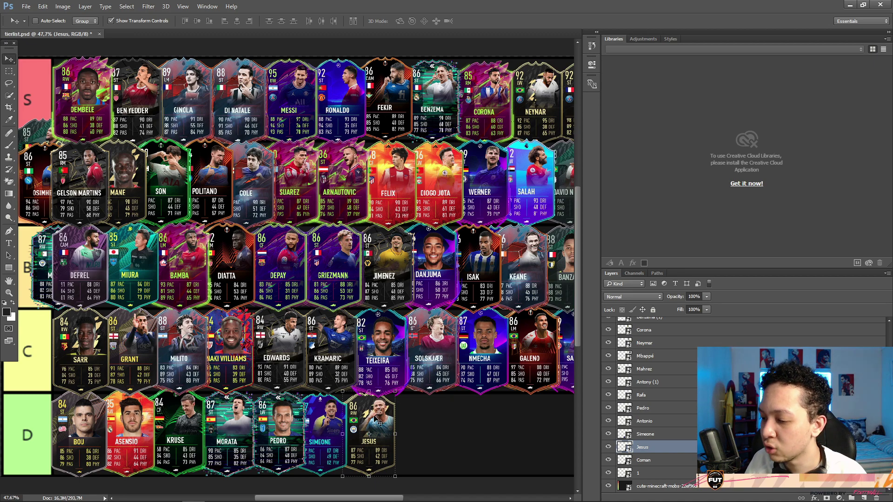
# Move the Jesus card and the Coman card from the D row to the start of the C row, beside Sarr
pyautogui.moveTo(380, 423); pyautogui.dragTo(63, 335)
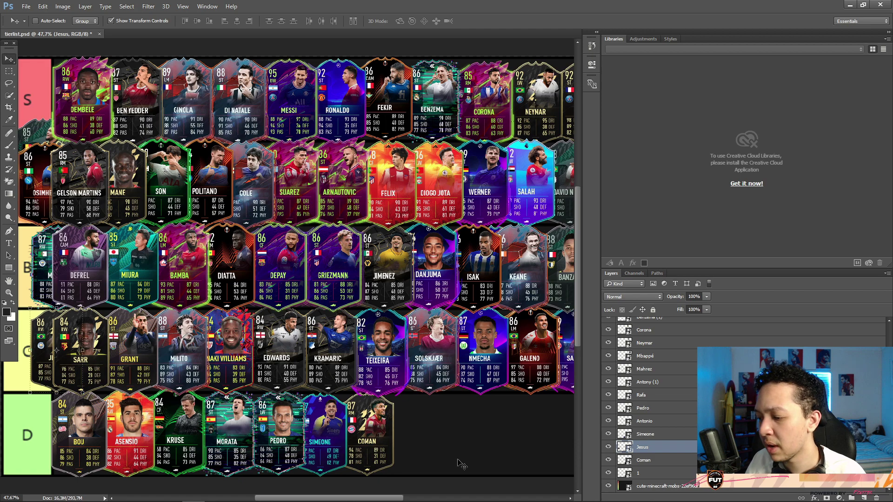
pyautogui.keyDown('ctrl'); pyautogui.click(380, 435); pyautogui.keyUp('ctrl')
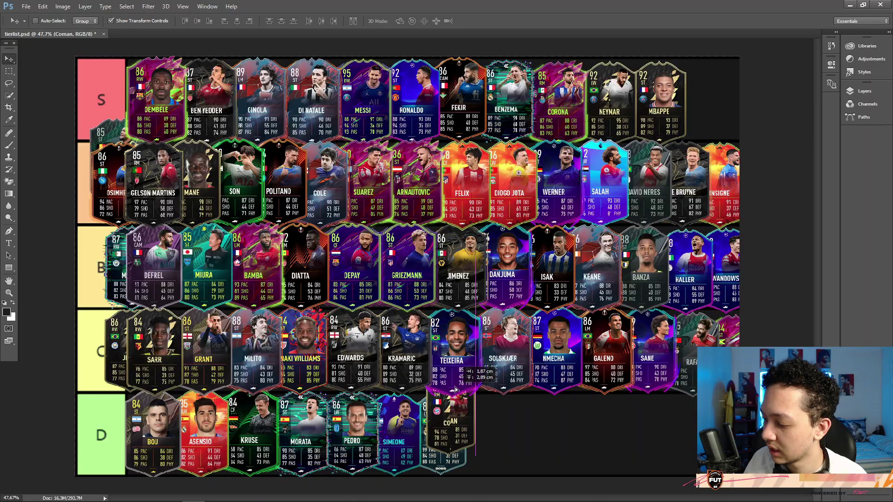
pyautogui.moveTo(458, 386); pyautogui.dragTo(140, 353)
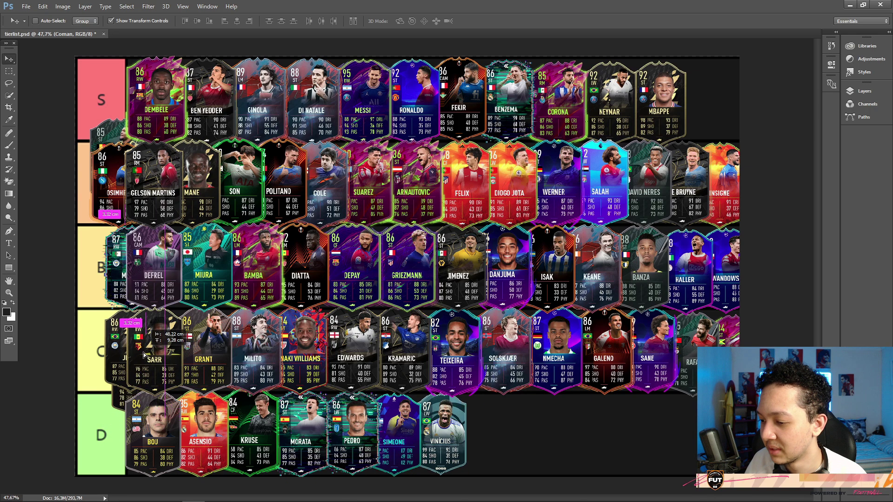
# Move the Vinicius card from the D row to the start of the S row, ahead of Dembele, and show the layer list
pyautogui.keyDown('ctrl'); pyautogui.click(454, 426); pyautogui.keyUp('ctrl')
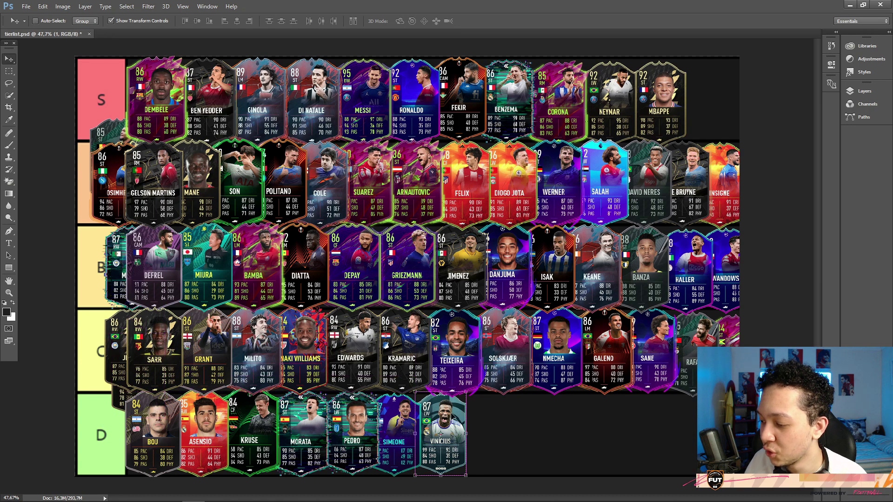
pyautogui.moveTo(456, 420); pyautogui.dragTo(144, 85)
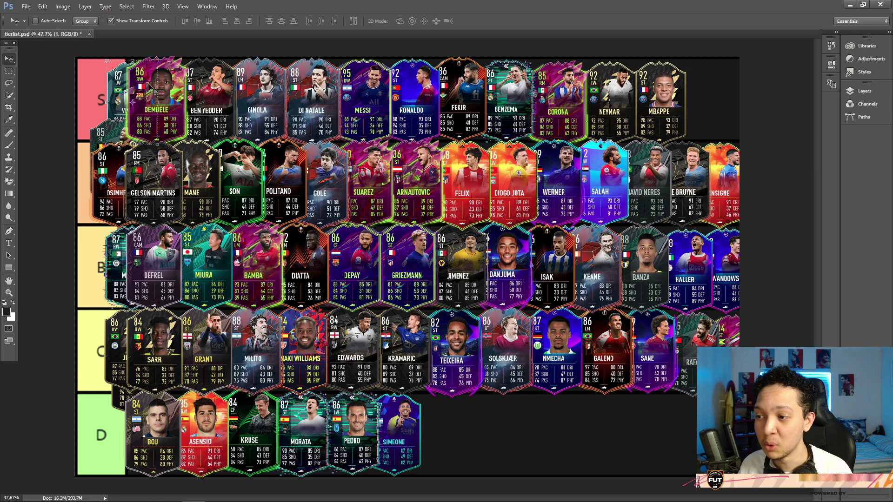
pyautogui.press('F7')
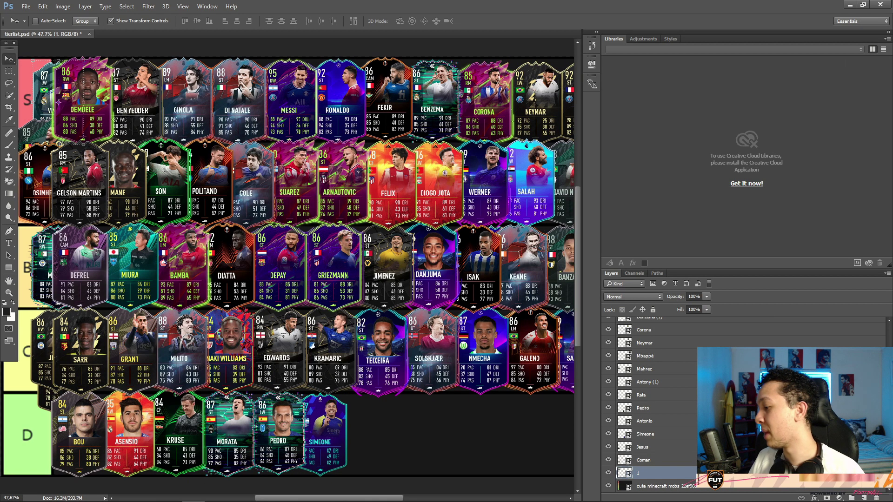